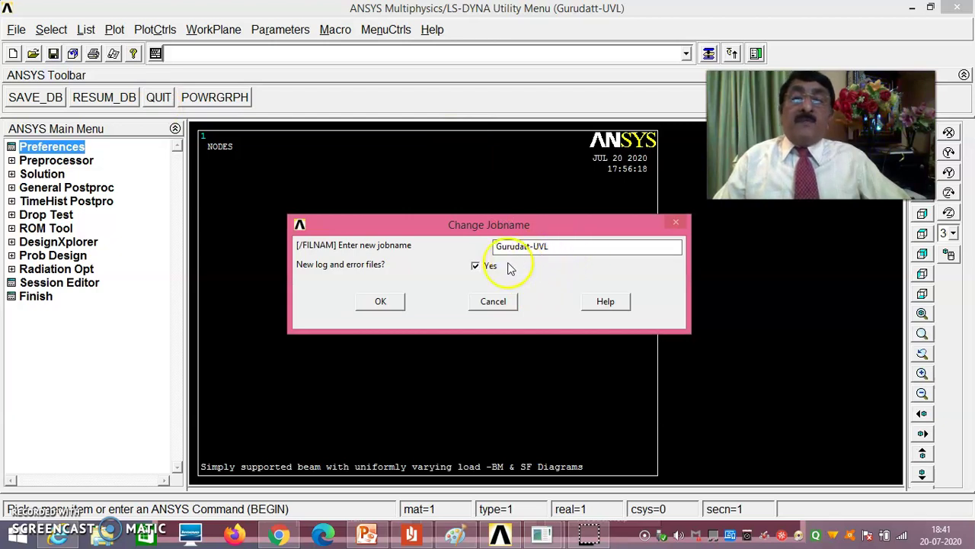
Step: Apply the new -UVL jobname with fresh log files, leaving the beam title unchanged
left_click(390, 303)
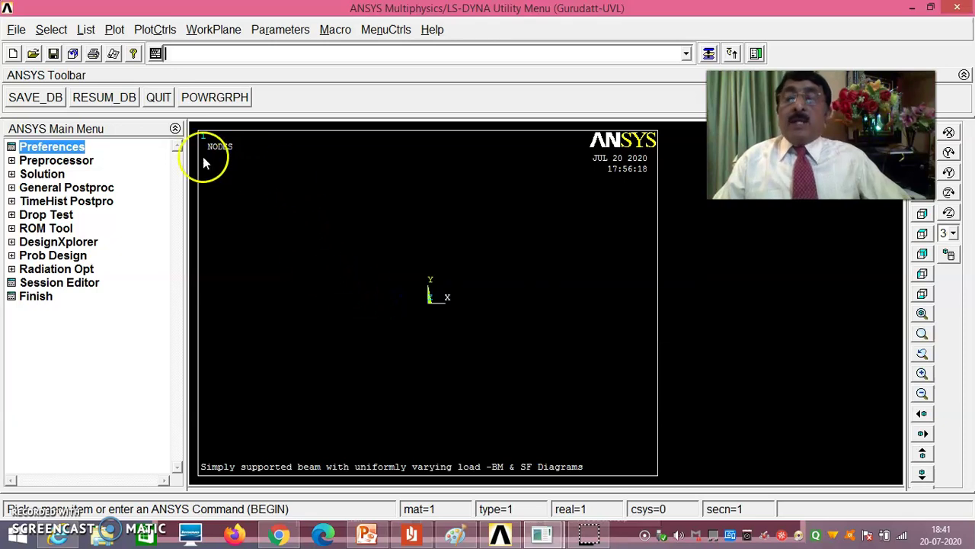
left_click(16, 29)
left_click(42, 97)
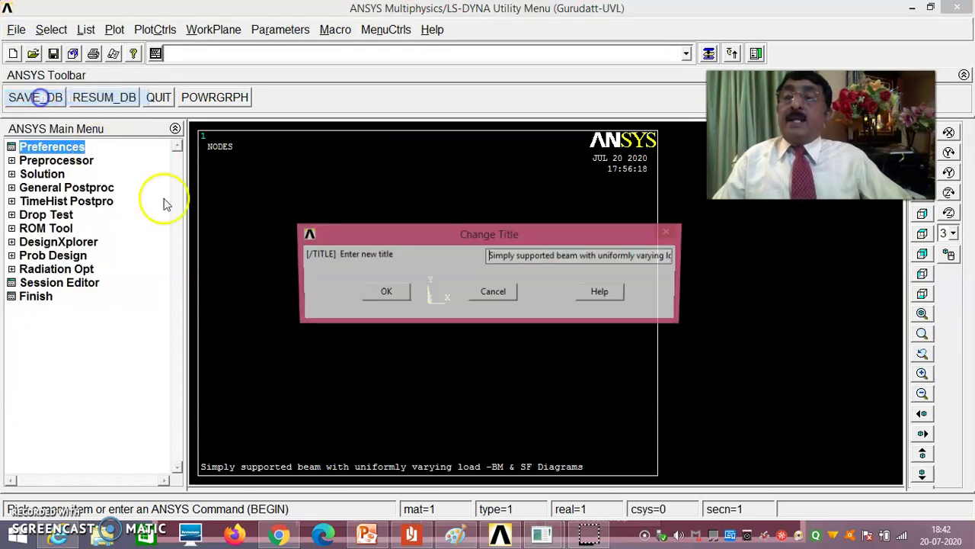
left_click(500, 298)
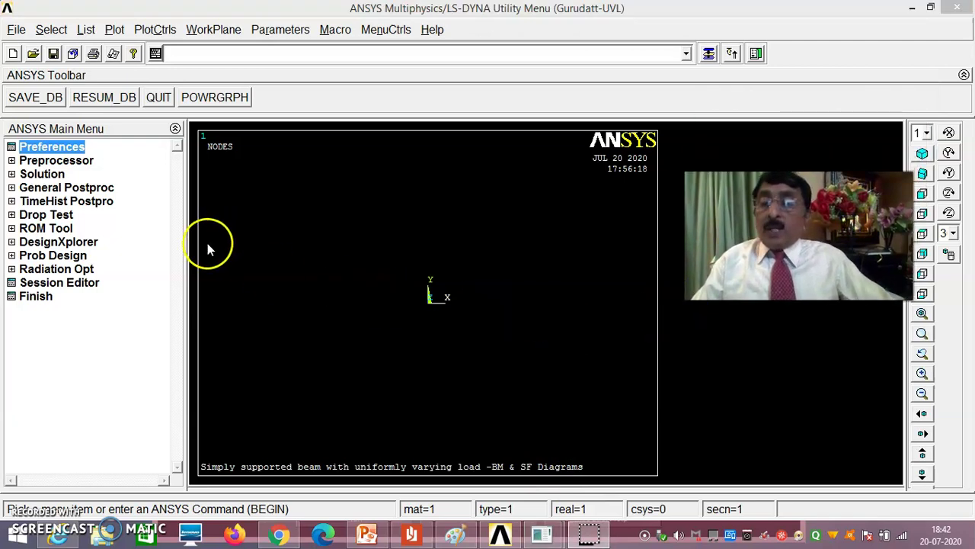
Step: Review the session log file, close its window, and bring up Change Title again
left_click(17, 31)
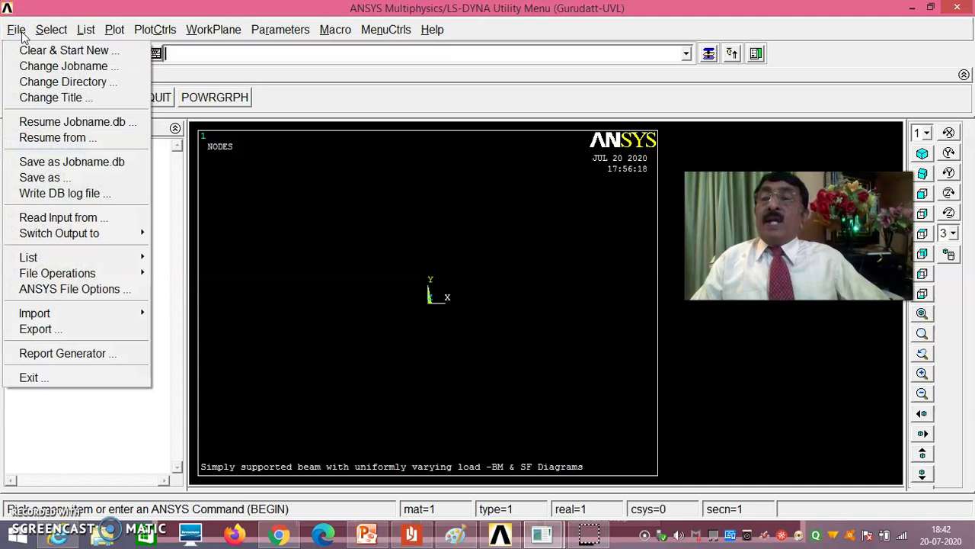
left_click(250, 172)
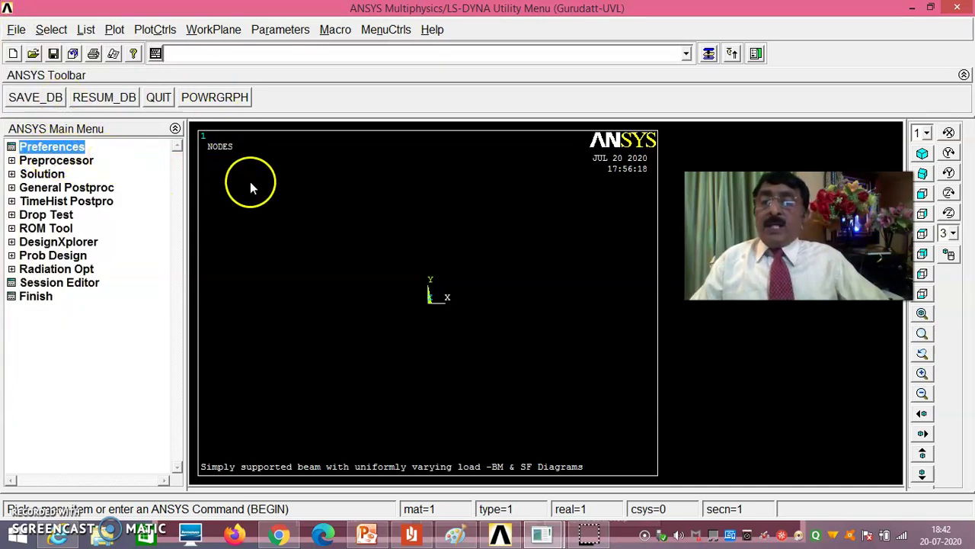
left_click(17, 29)
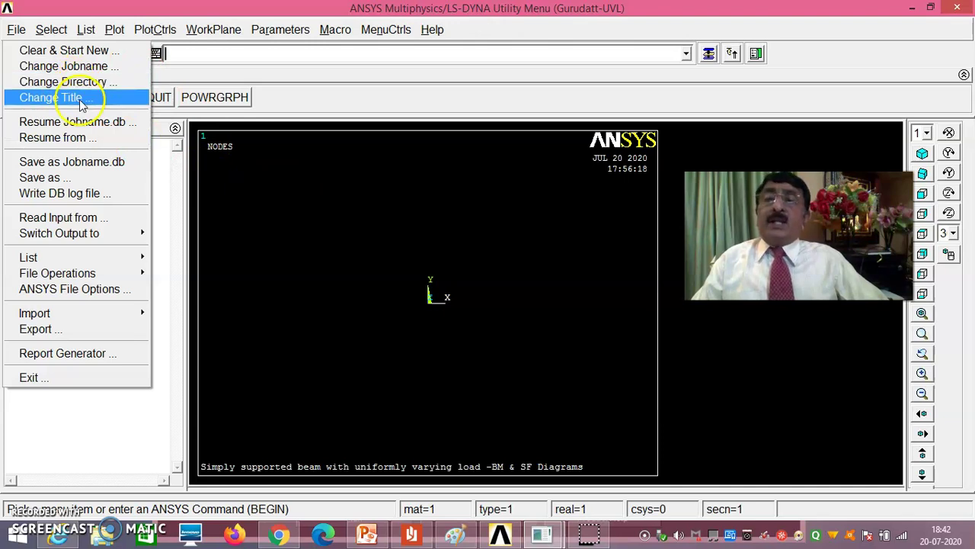
left_click(320, 226)
left_click(19, 29)
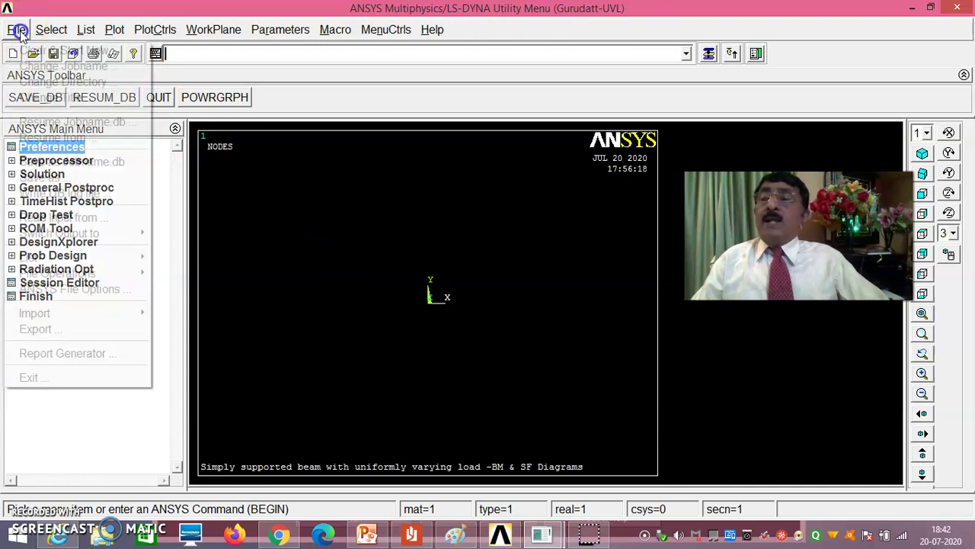
mouse_move(64, 259)
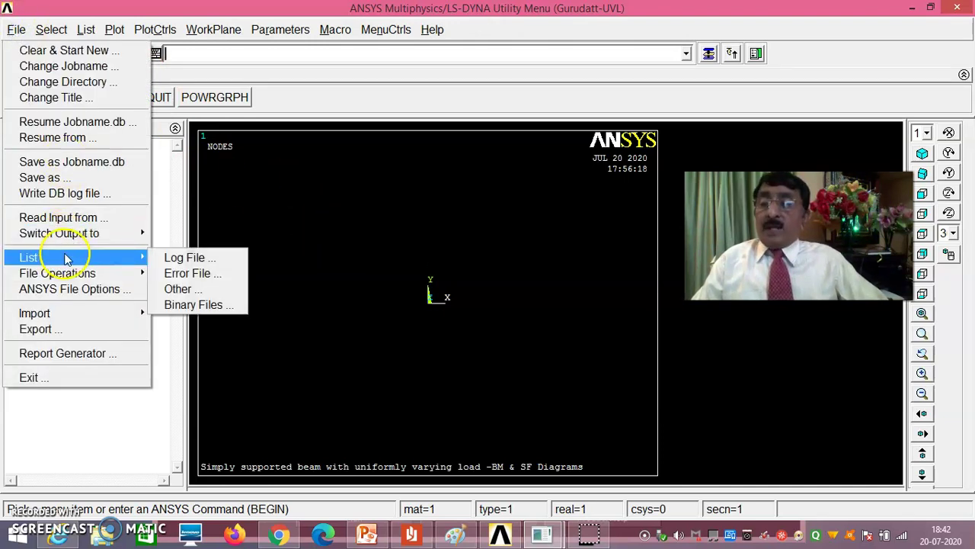
left_click(199, 257)
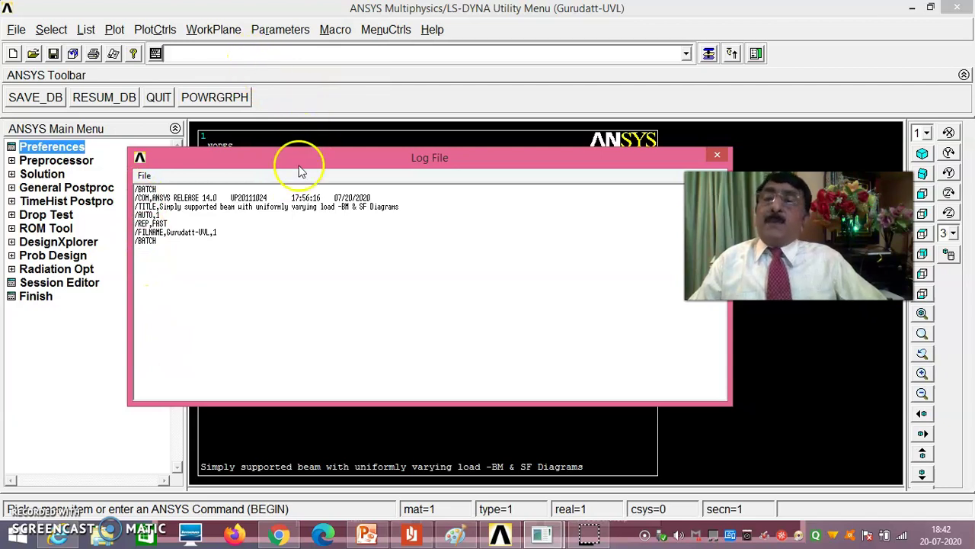
left_click(143, 176)
left_click(169, 243)
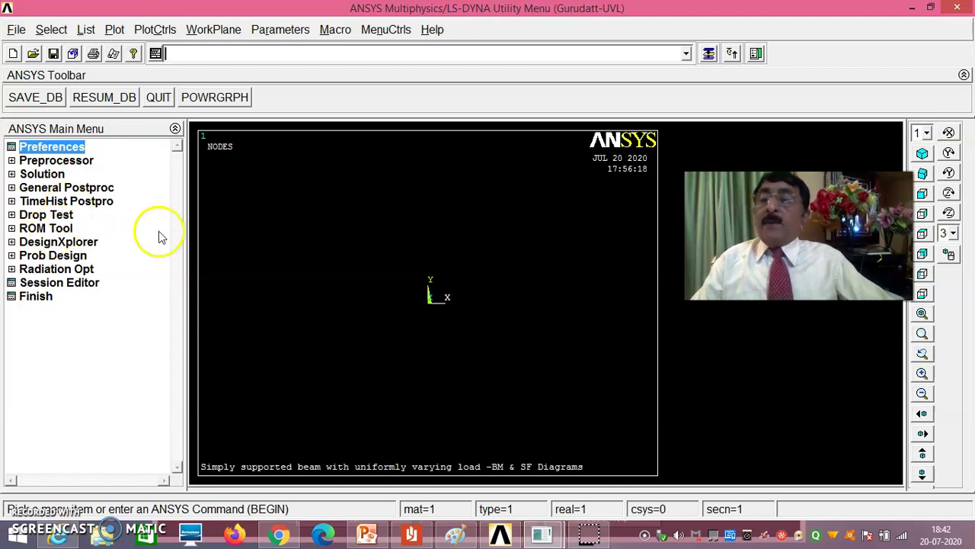
left_click(16, 29)
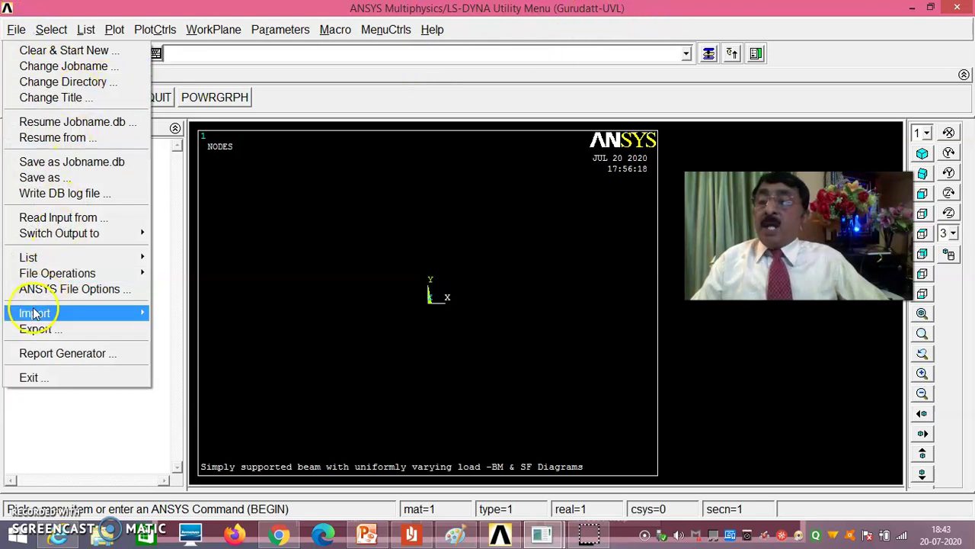
left_click(49, 98)
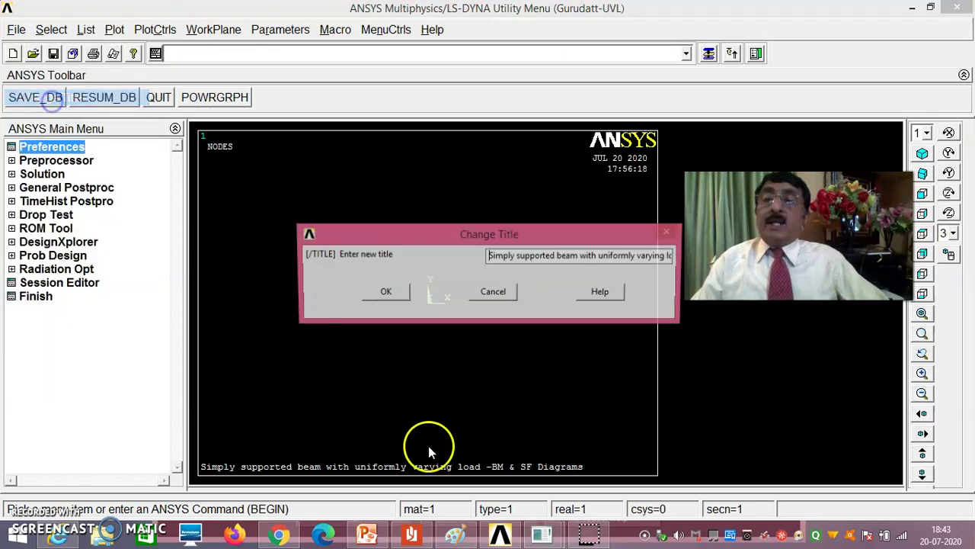
Step: Keep the existing beam title and restrict preferences to the Structural discipline
left_click(492, 293)
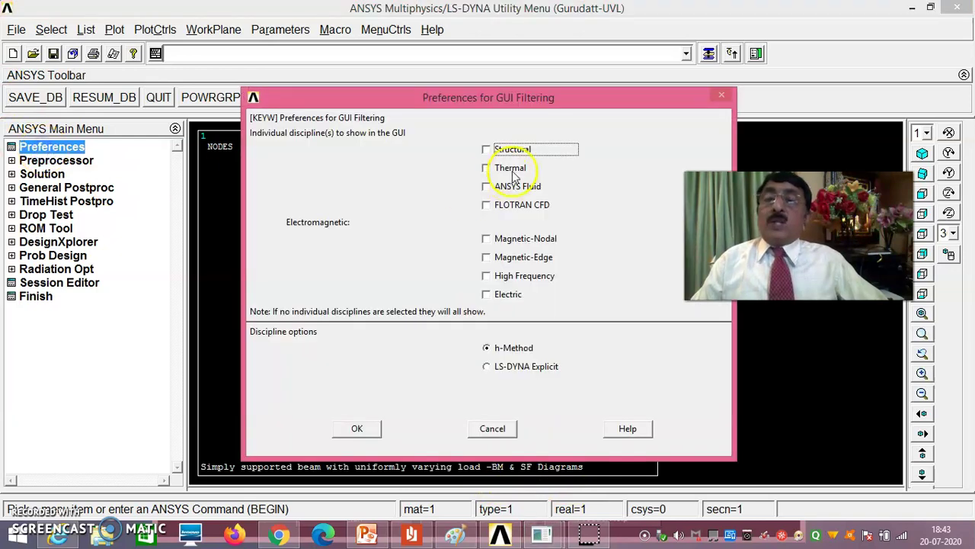
left_click(486, 149)
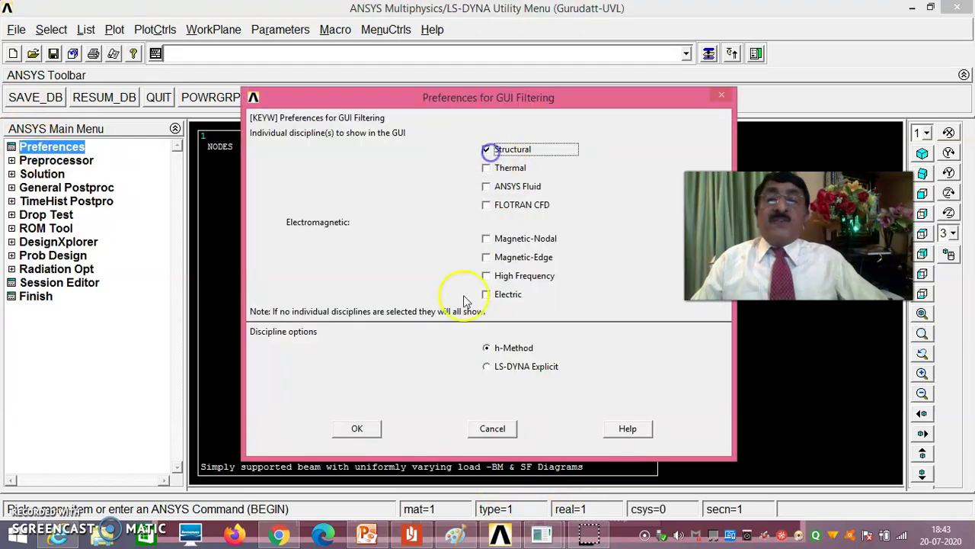
left_click(365, 431)
Step: Add element type 1 as the 2-node BEAM188 beam element, then close Element Types
left_click(68, 161)
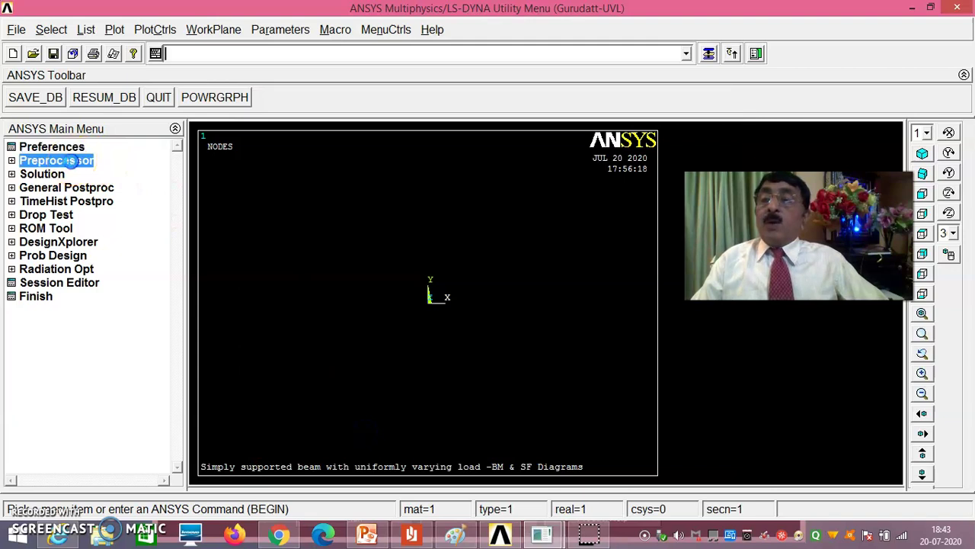
left_click(74, 174)
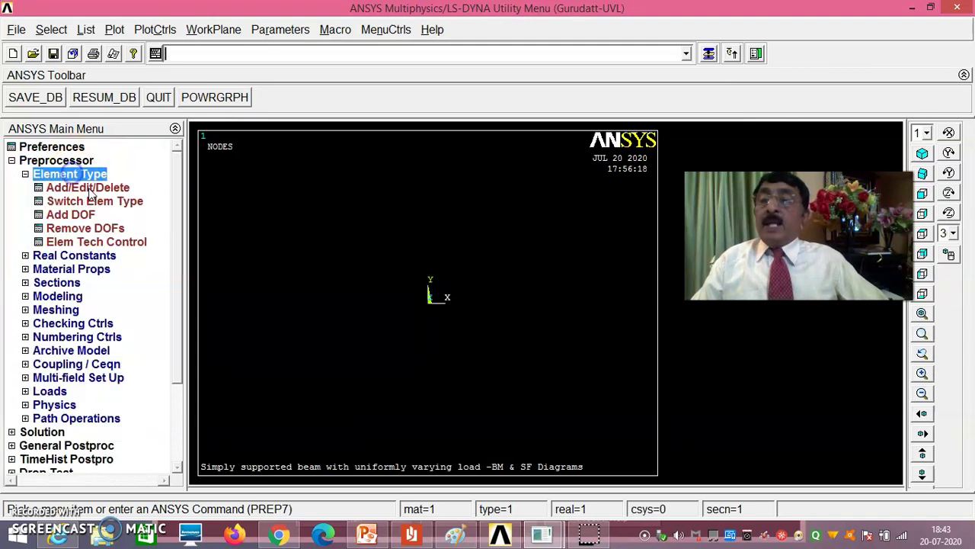
left_click(88, 188)
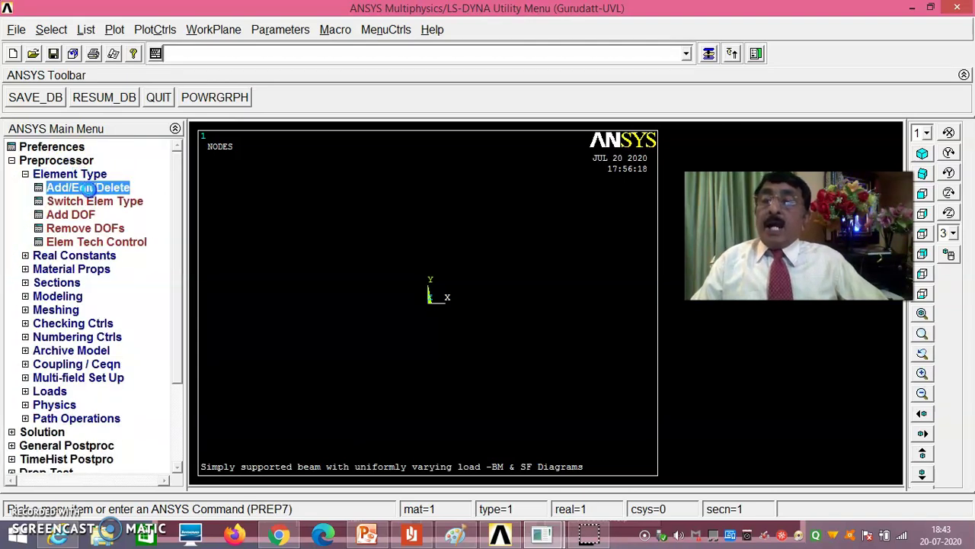
left_click(98, 365)
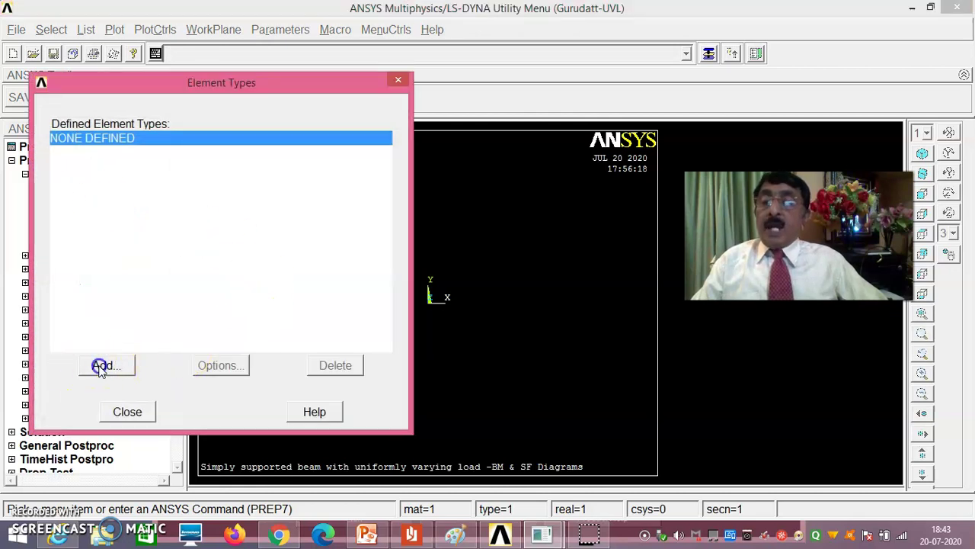
left_click(518, 241)
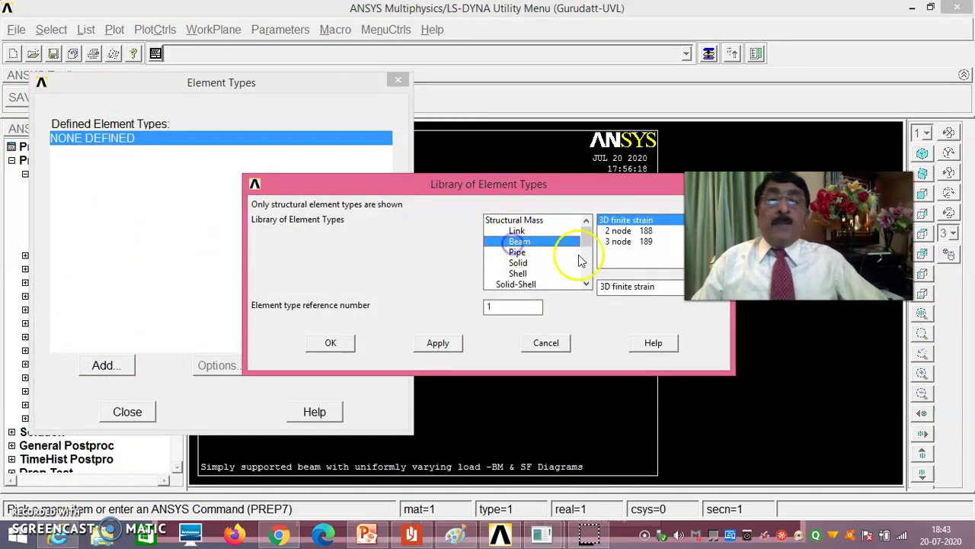
left_click(619, 230)
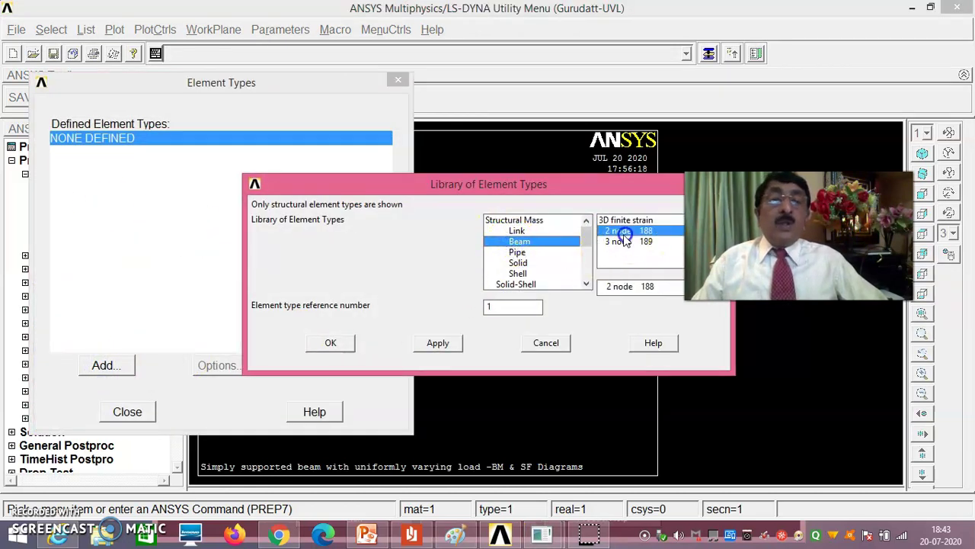
left_click(340, 346)
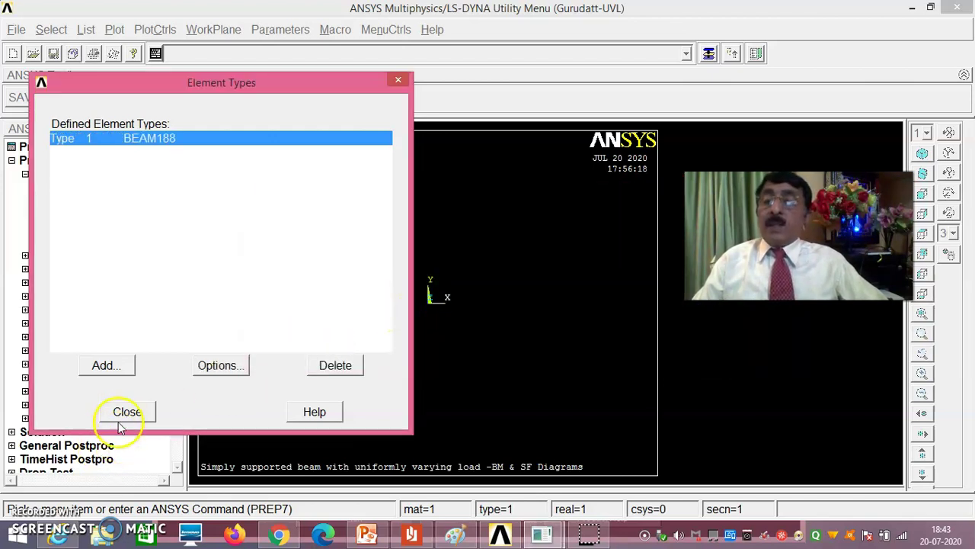
left_click(125, 411)
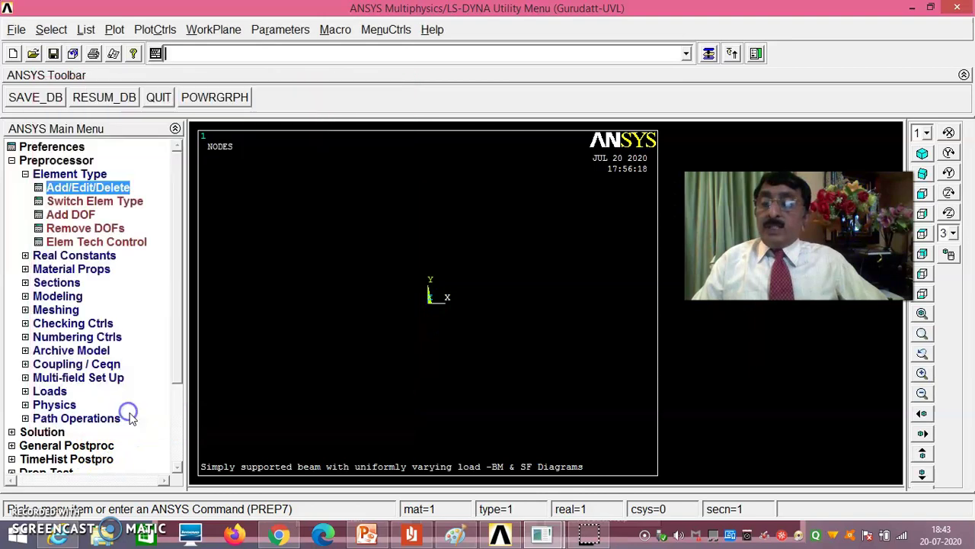
Step: Open the Structural > Linear > Elastic > Isotropic model for material 1
left_click(76, 269)
left_click(105, 258)
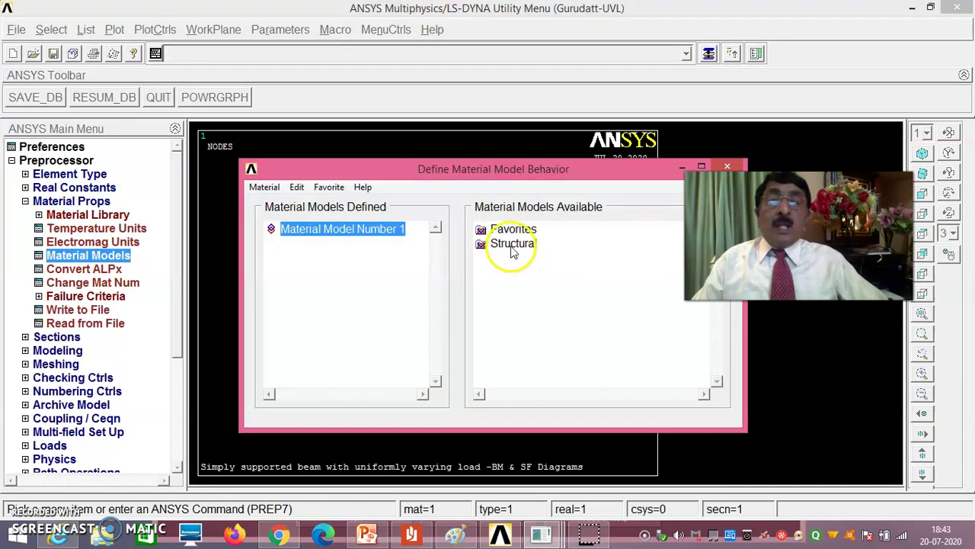
double_click(513, 245)
double_click(526, 259)
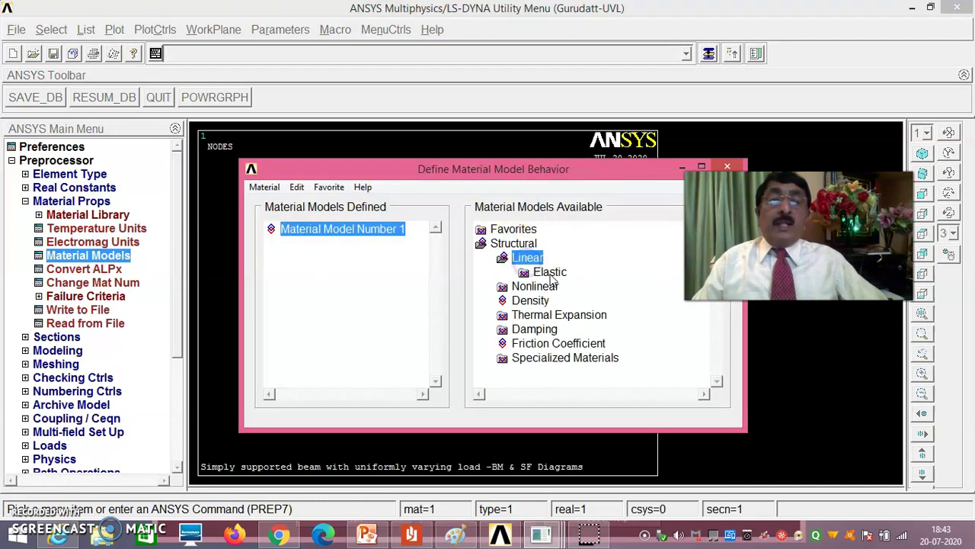
double_click(550, 275)
left_click(576, 287)
double_click(576, 288)
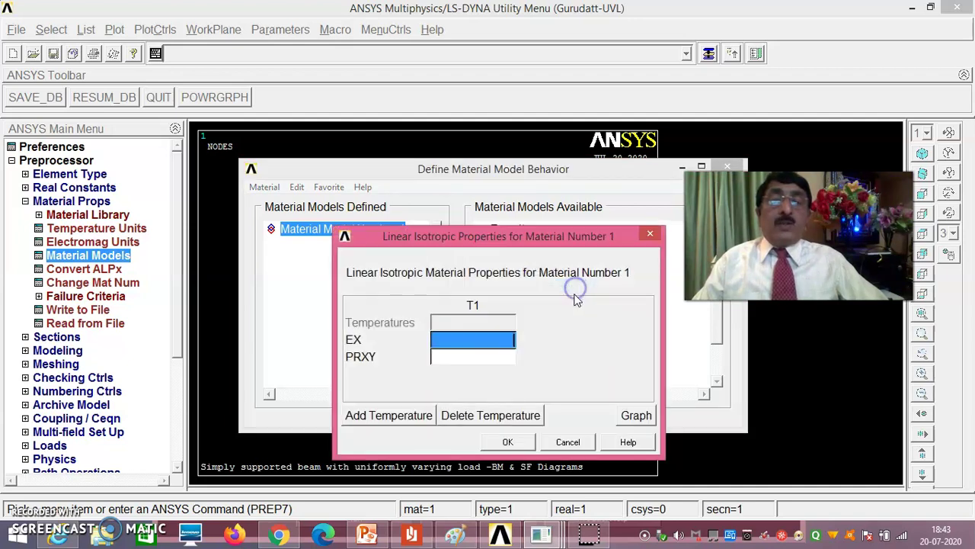
Step: Enter EX 210e9 and PRXY 0.27, confirm, and exit Material Models
left_click(452, 338)
type("210")
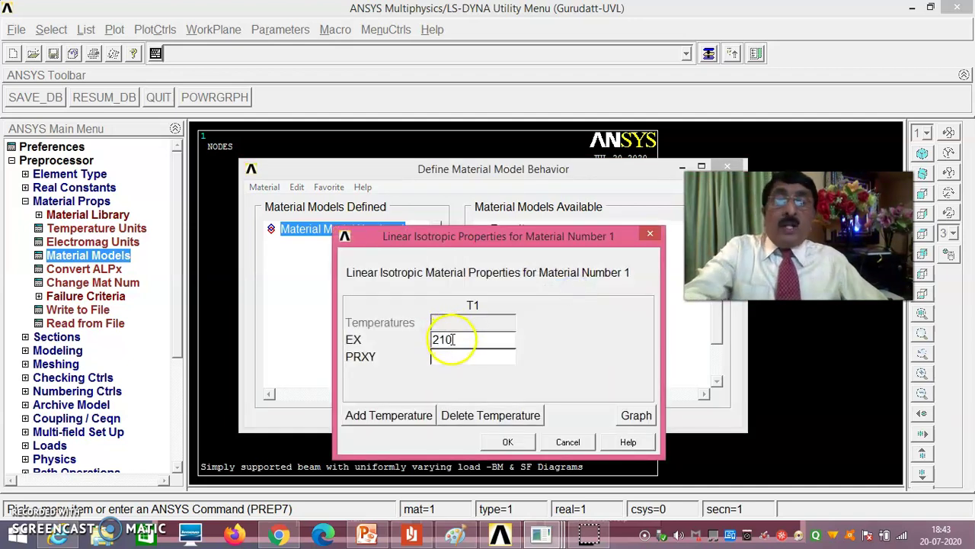
type("e3")
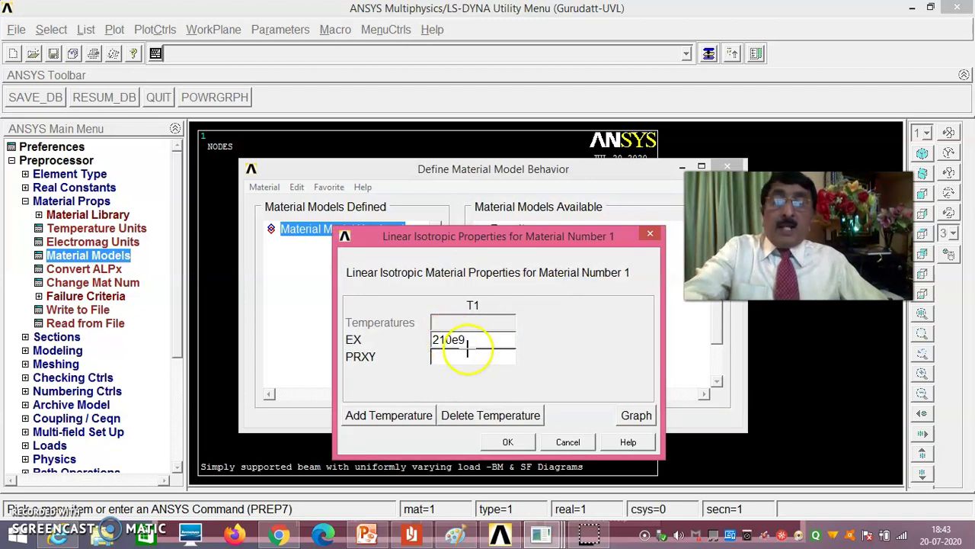
left_click(474, 358)
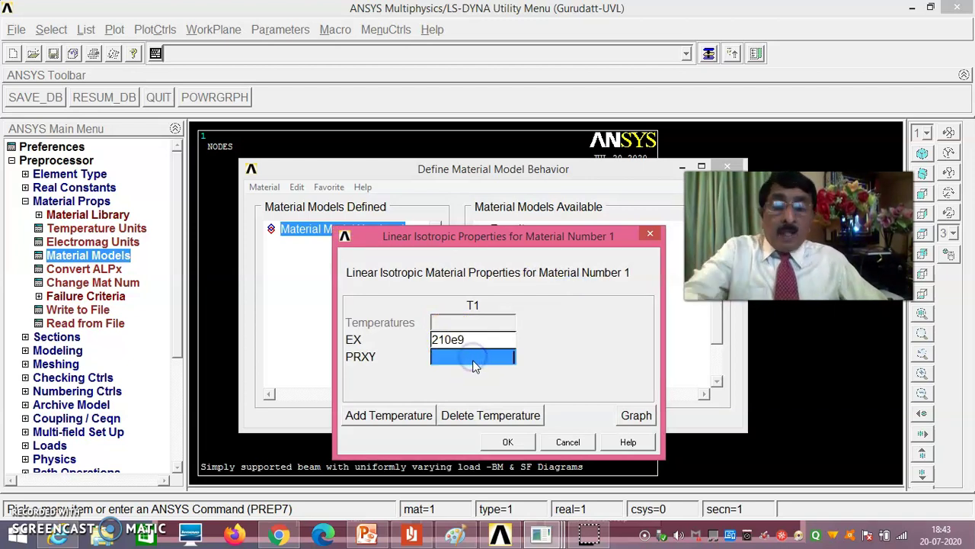
type("0.27")
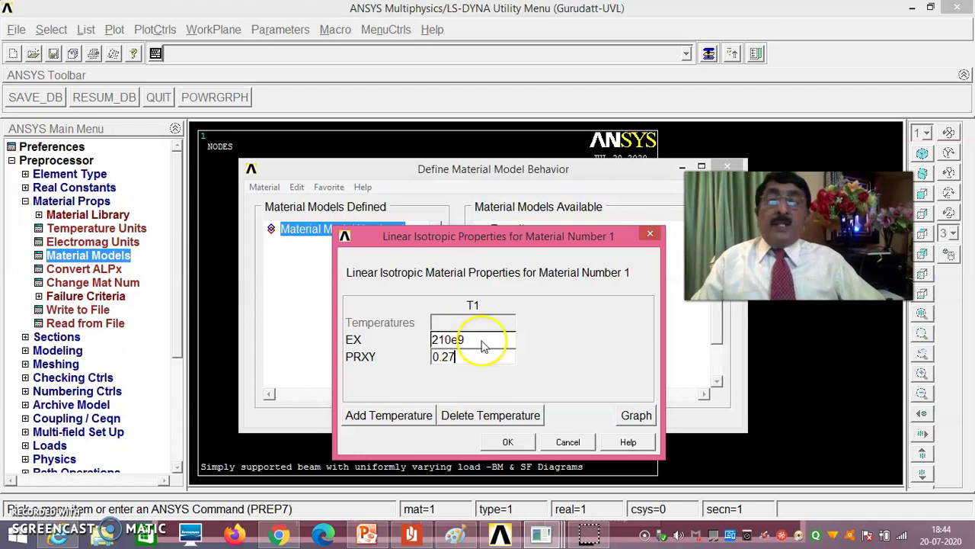
left_click(508, 443)
left_click(264, 188)
left_click(271, 220)
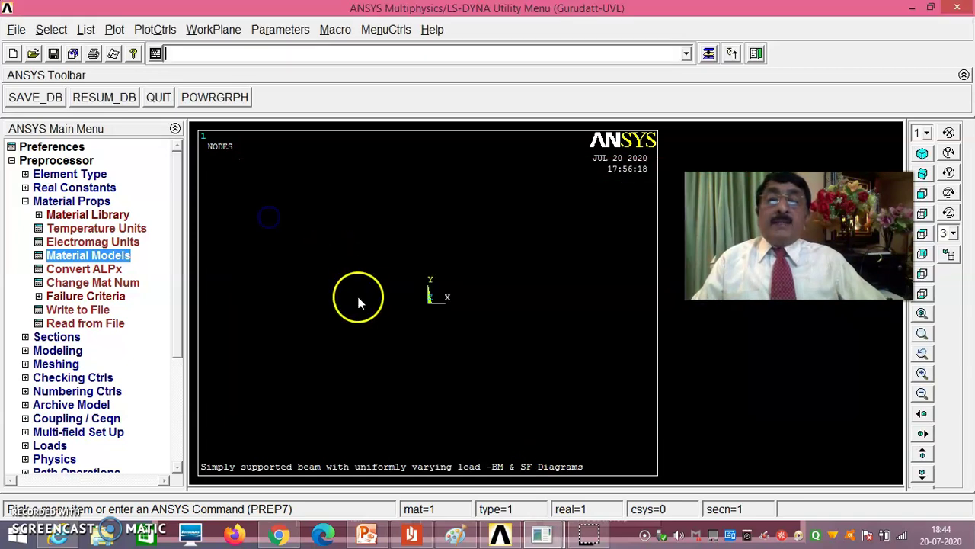
Step: Define beam section 1 as a solid rectangle, B 0.2 by H 0.3, then expand Modeling
left_click(67, 339)
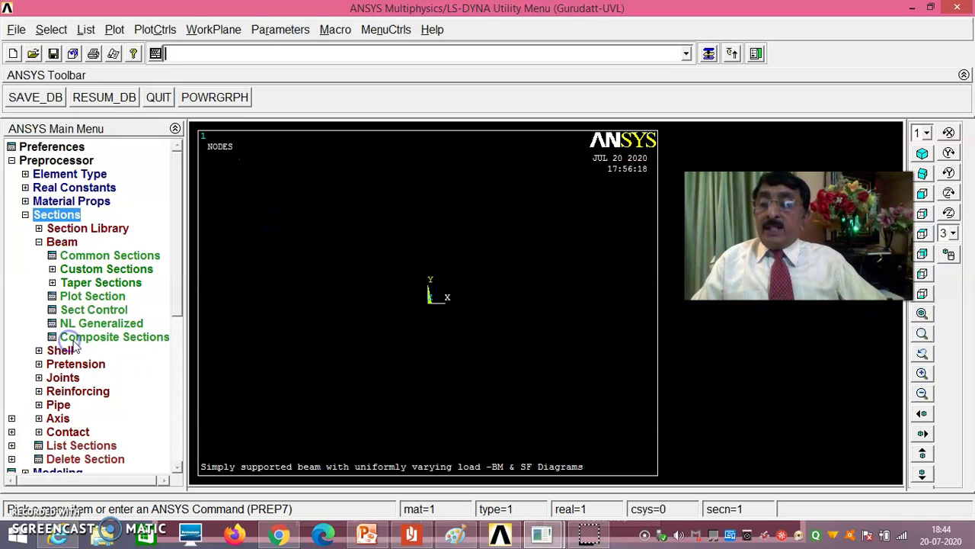
left_click(98, 260)
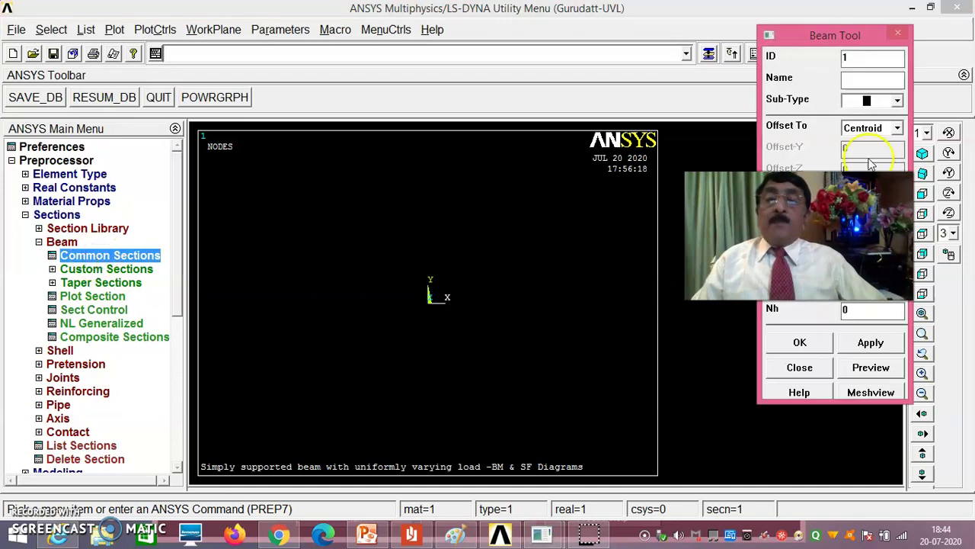
left_click_drag(804, 35, 537, 36)
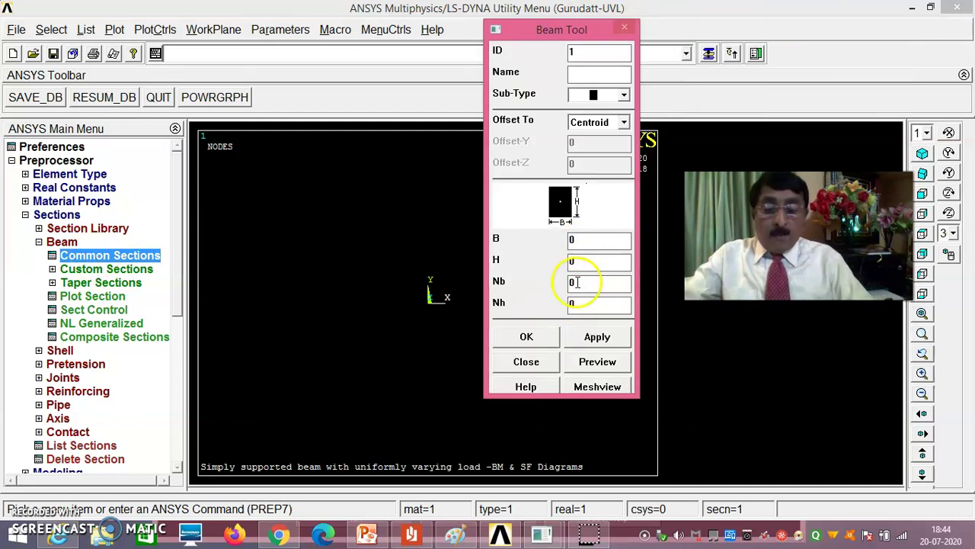
left_click(602, 264)
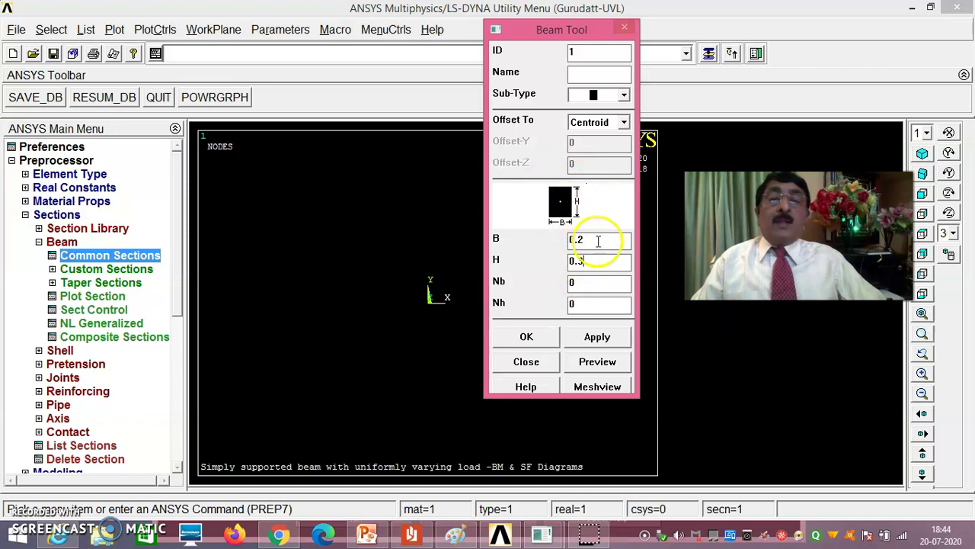
left_click(530, 337)
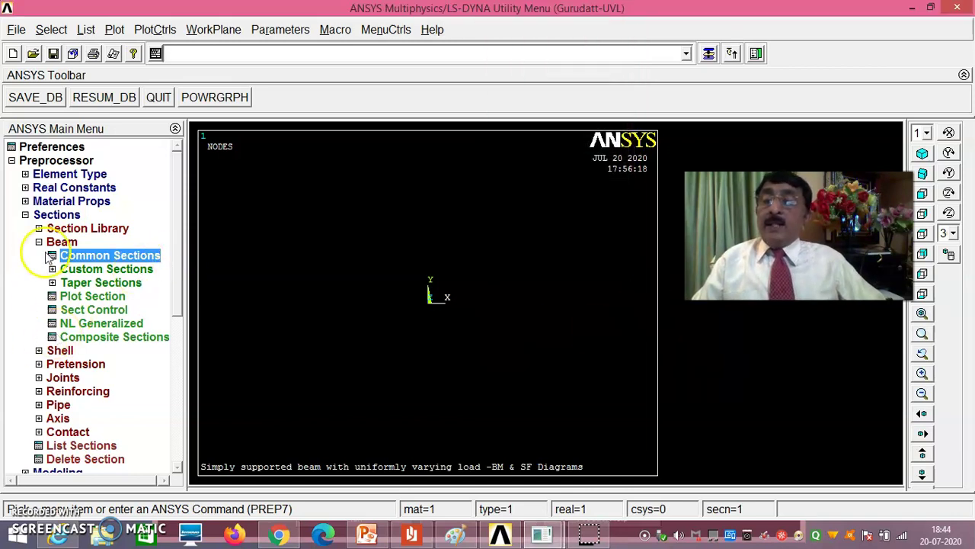
left_click(27, 214)
left_click(55, 230)
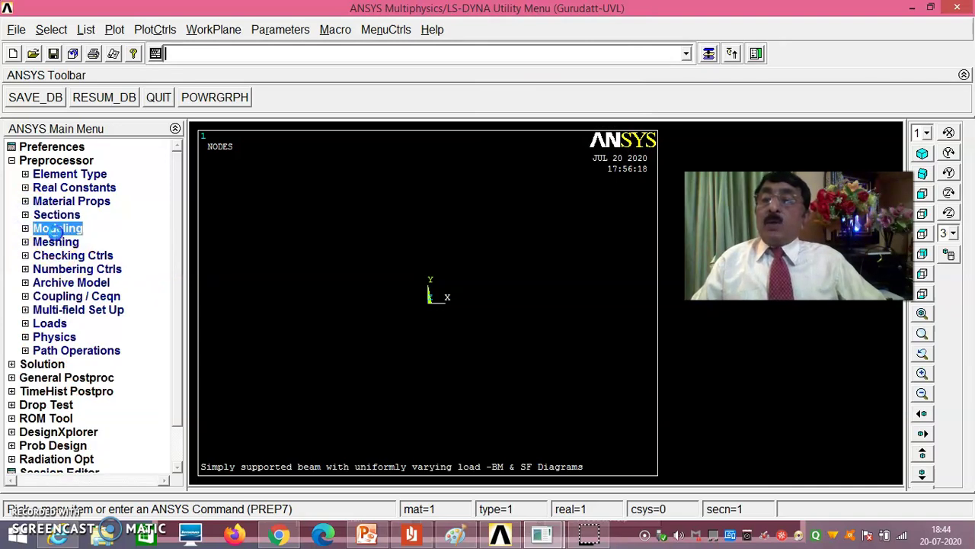